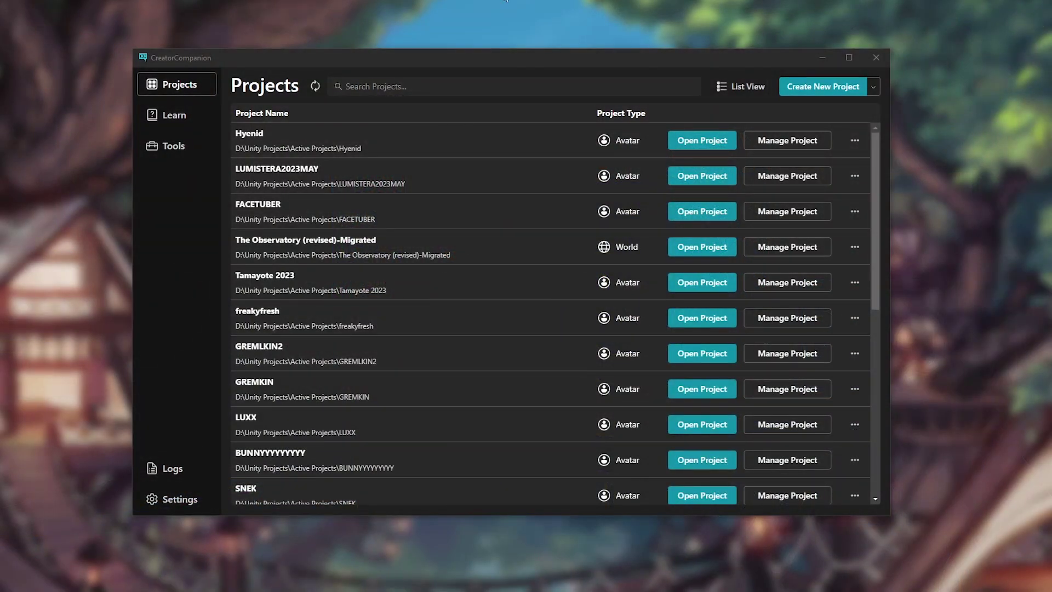
Create a new Avatar Project named New Project from the Avatar Project template
{"action": "left_click", "coordinate": [805, 91]}
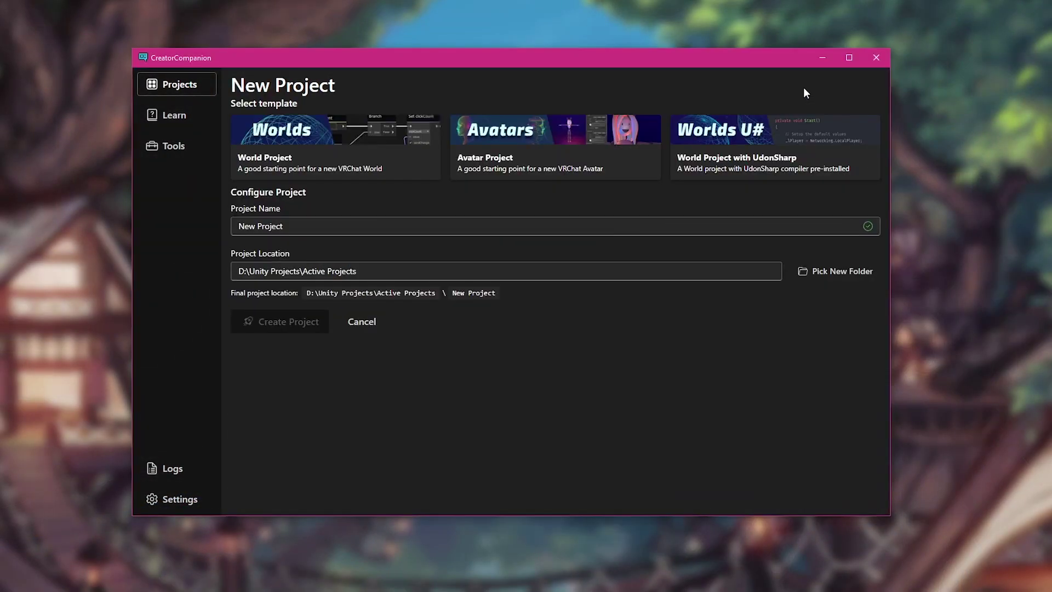
{"action": "left_click", "coordinate": [596, 160]}
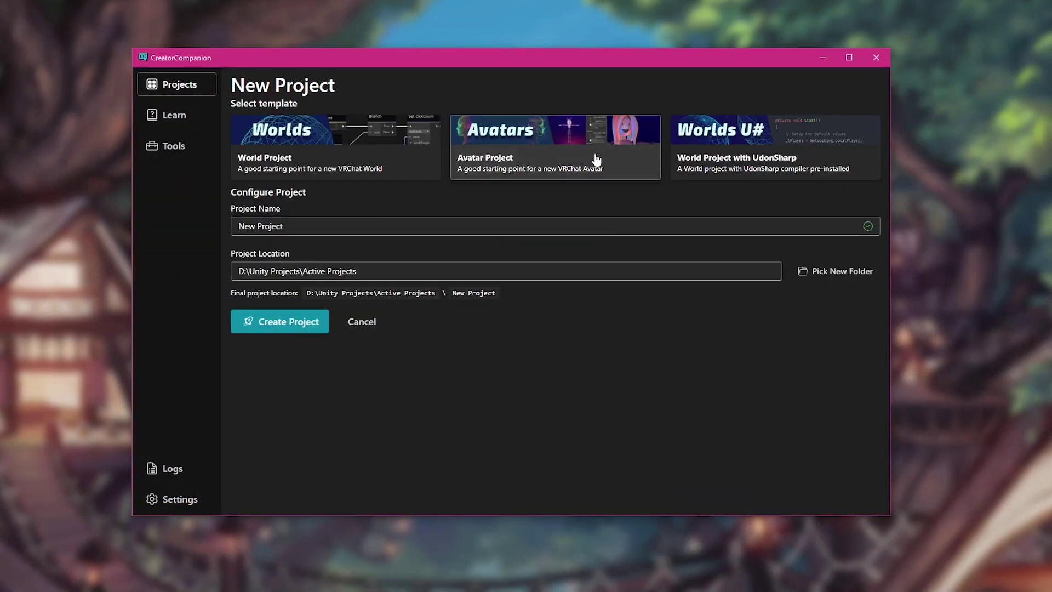
{"action": "left_click", "coordinate": [263, 326]}
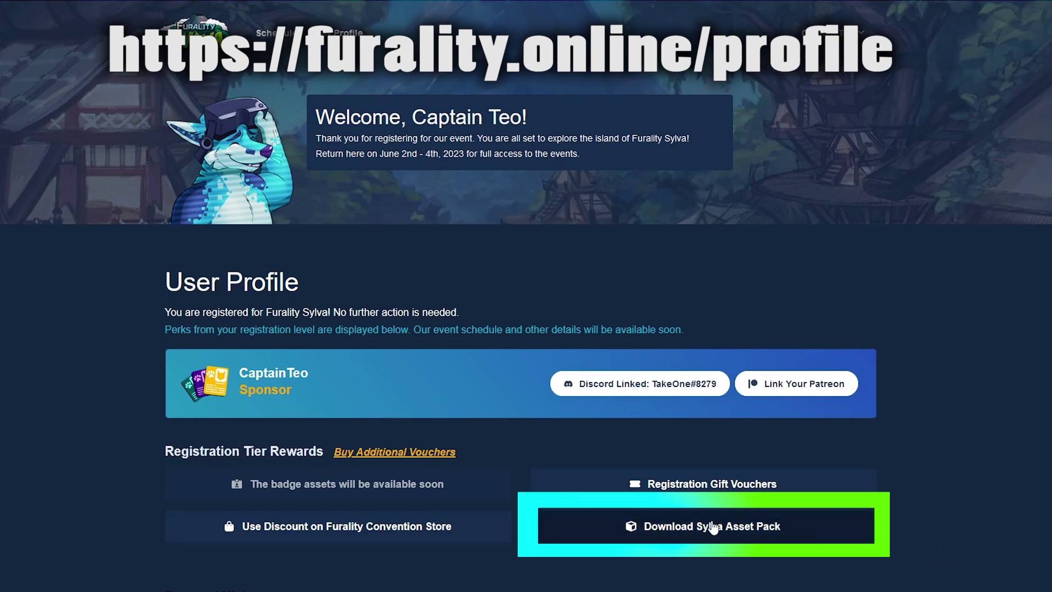
Download the Sylva Asset Pack from the profile page and jump to the page's Download section
{"action": "left_click", "coordinate": [703, 540]}
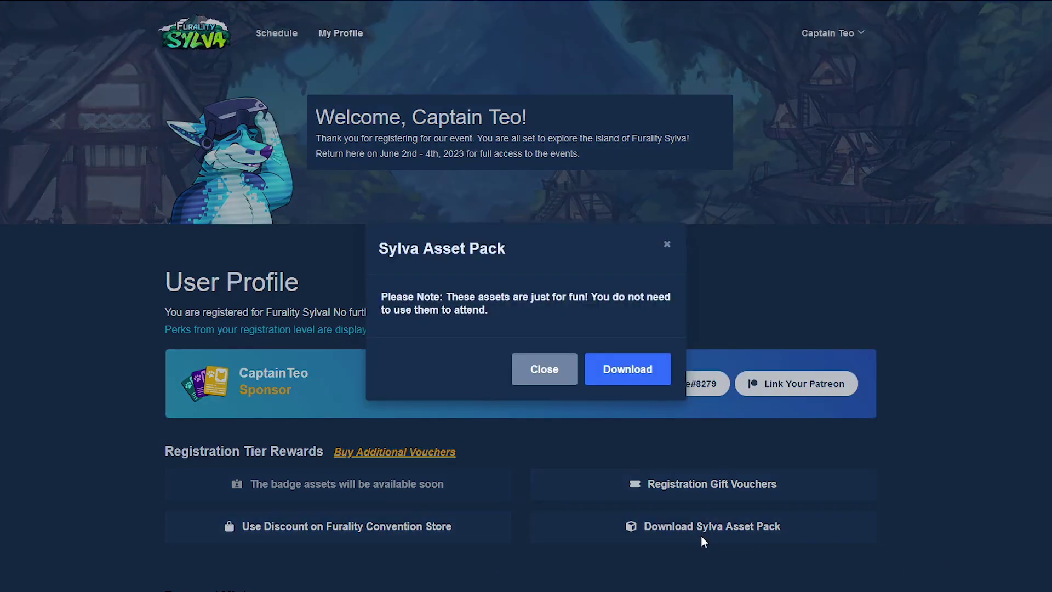
{"action": "left_click", "coordinate": [642, 378]}
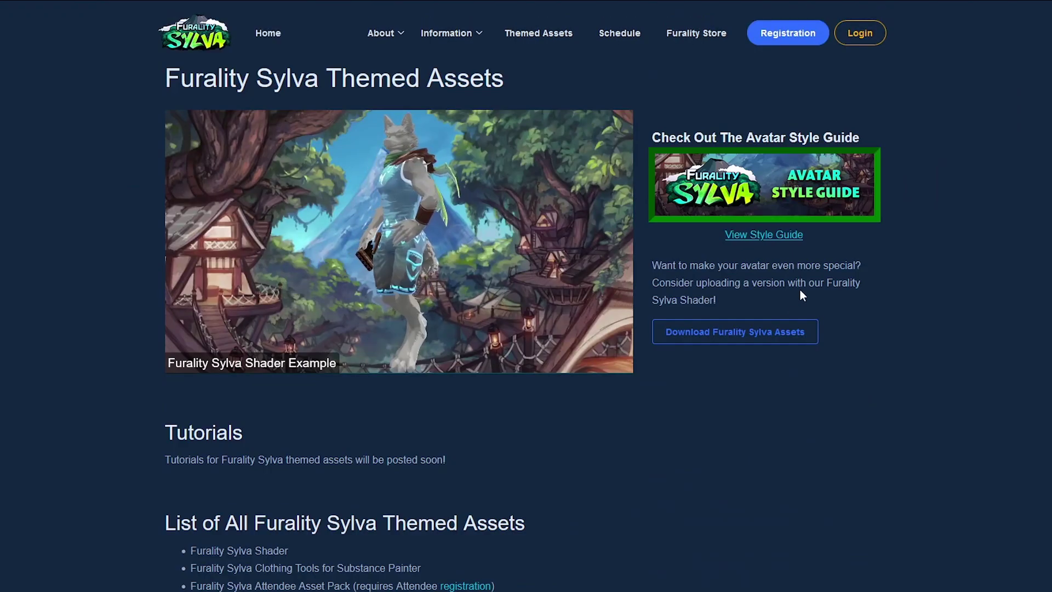
{"action": "left_click", "coordinate": [746, 333]}
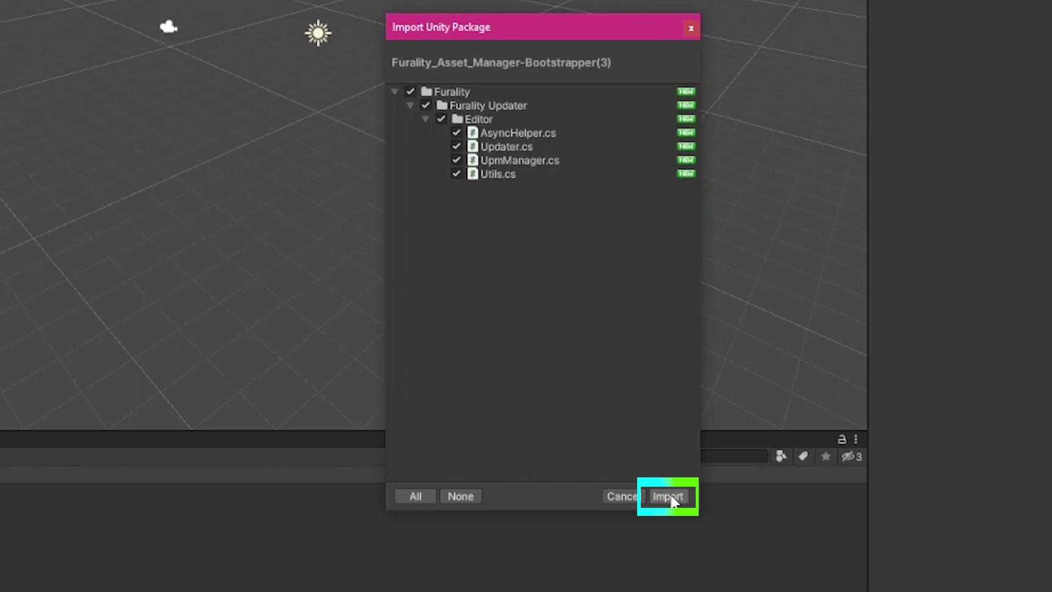
Import the Furality Asset Manager bootstrapper package and open the Furality Asset Manager window
{"action": "left_click", "coordinate": [667, 497]}
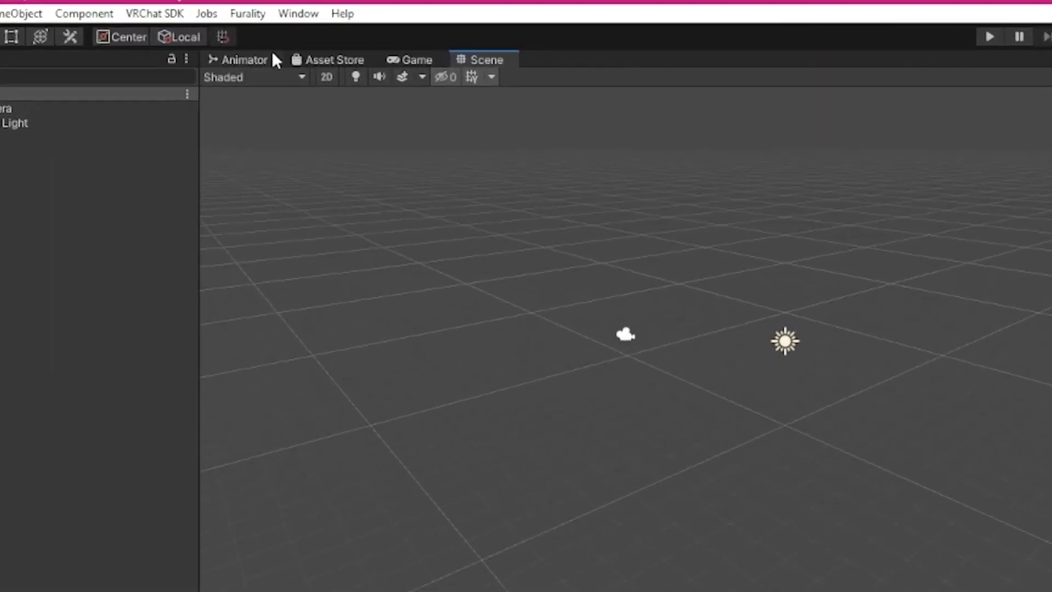
{"action": "left_click", "coordinate": [178, 13]}
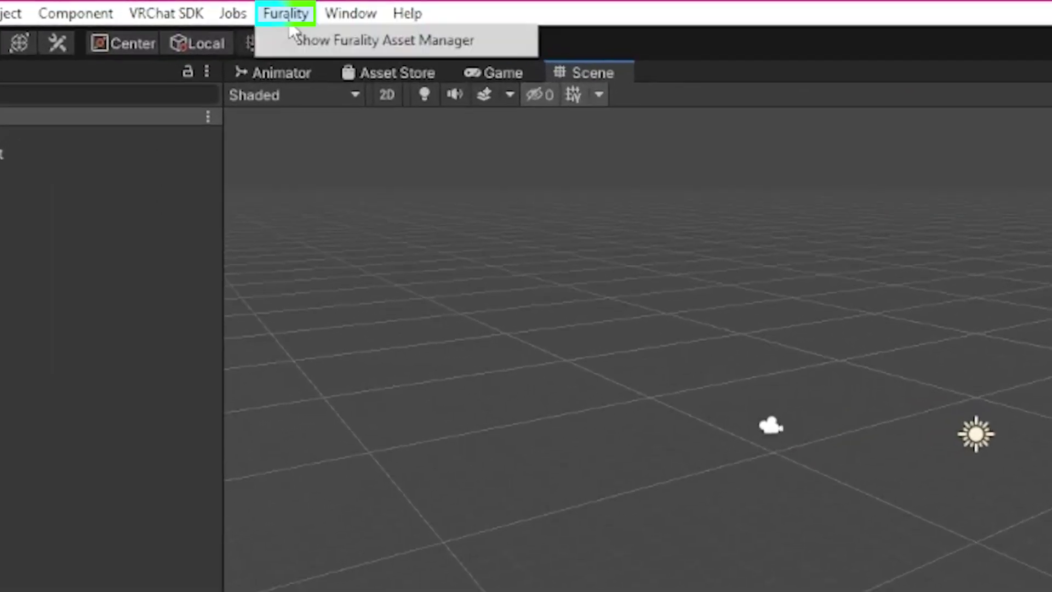
{"action": "left_click", "coordinate": [433, 45]}
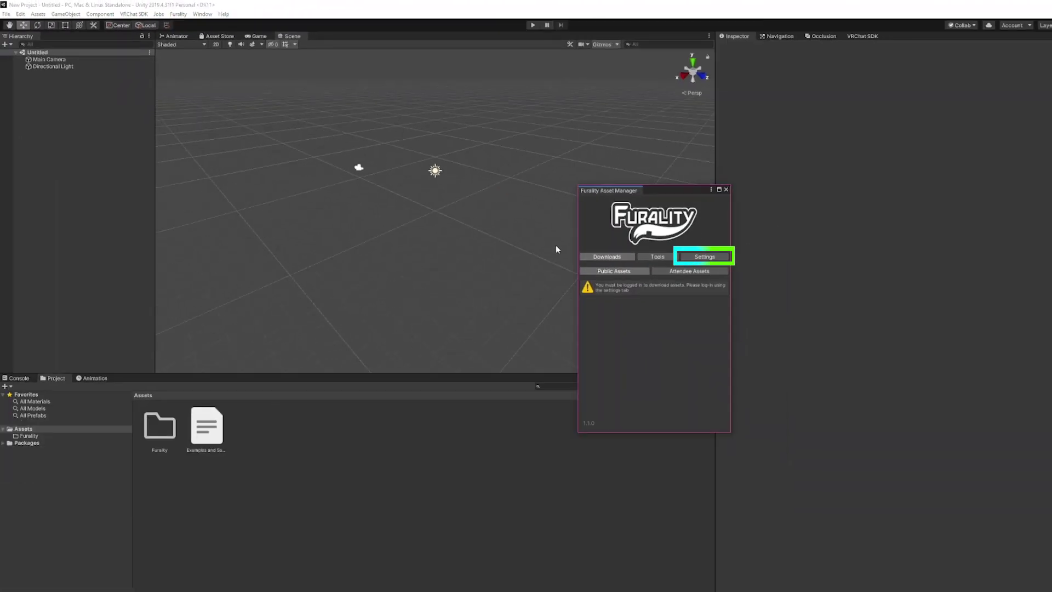
Log in to the Furality account in the Asset Manager, then download and install the Sylva Shader
{"action": "left_click", "coordinate": [705, 257]}
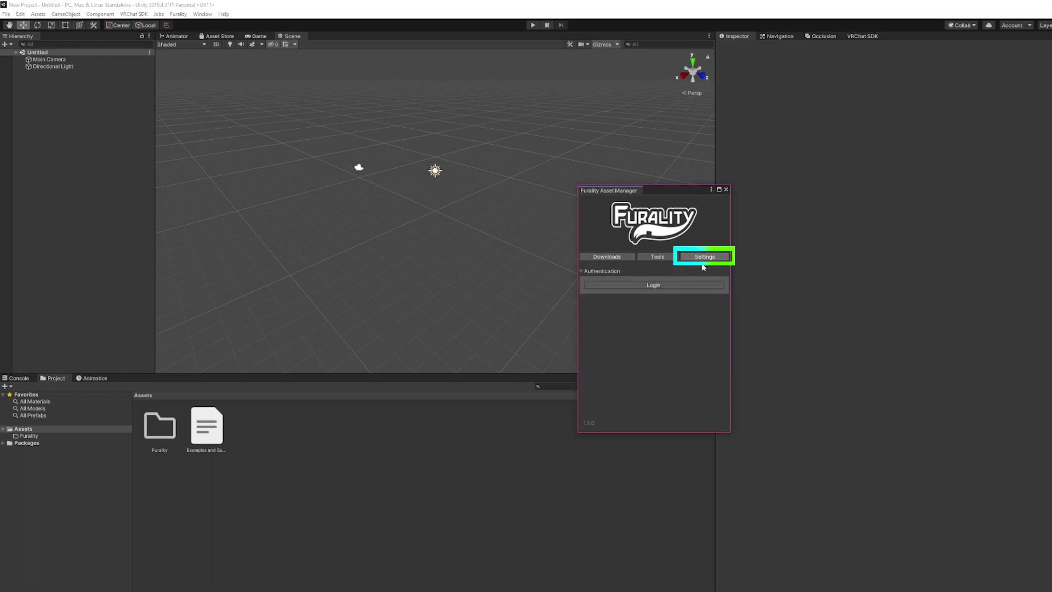
{"action": "left_click", "coordinate": [673, 286]}
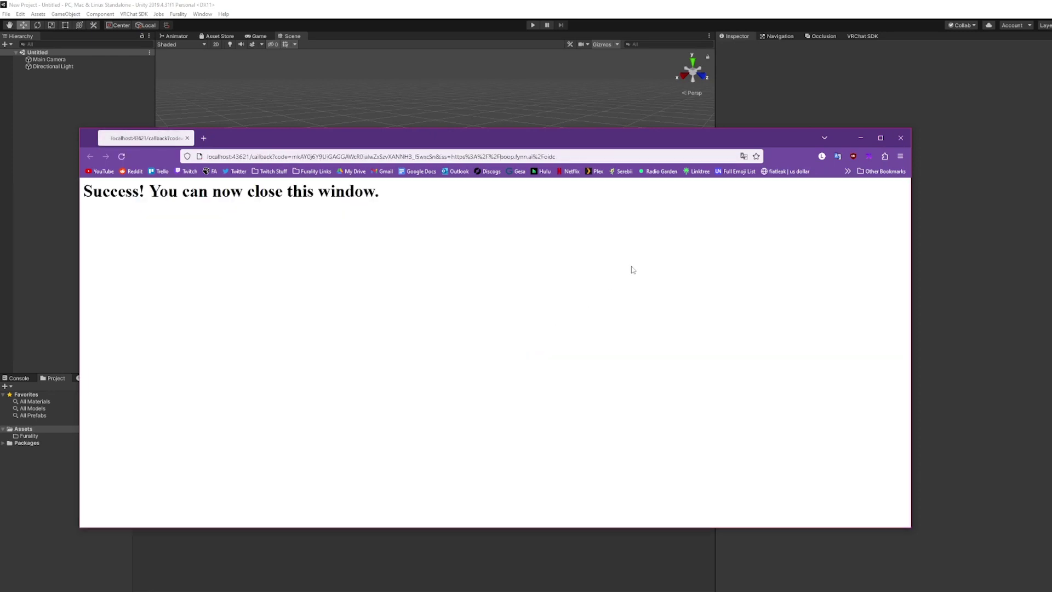
{"action": "left_click", "coordinate": [900, 137]}
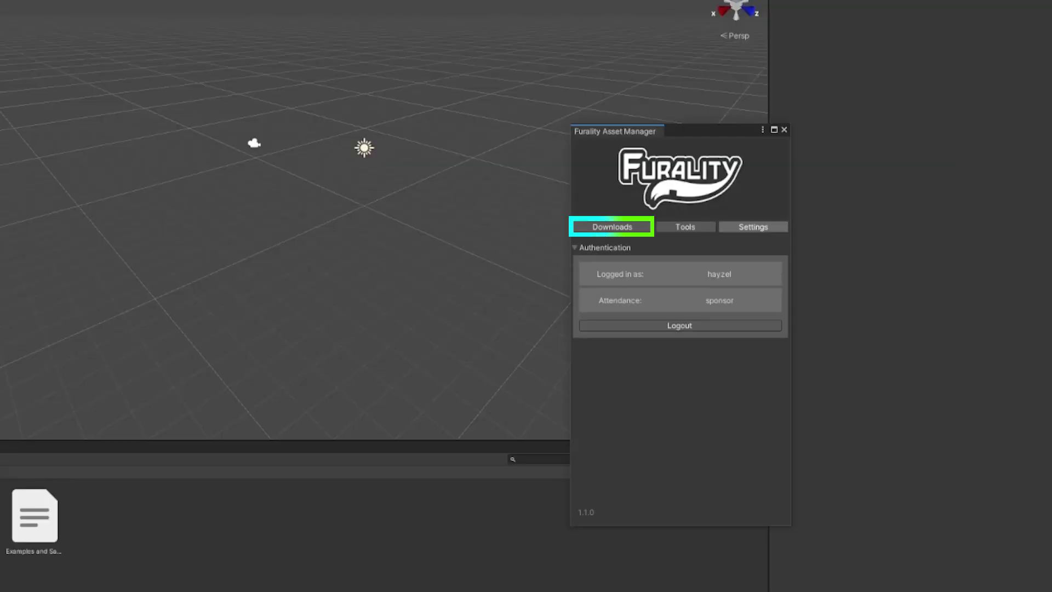
{"action": "left_click", "coordinate": [613, 228]}
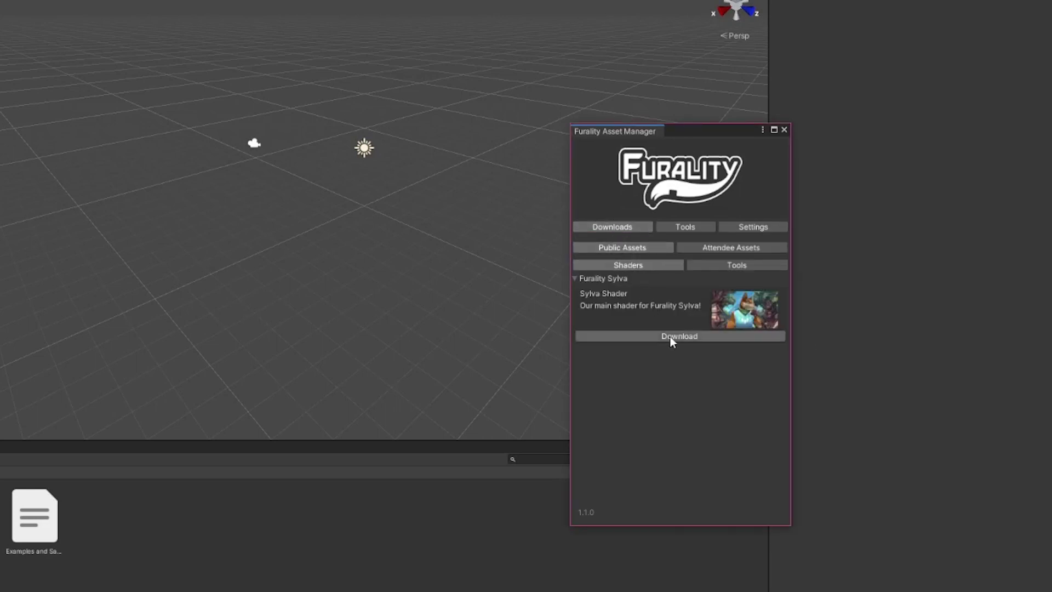
{"action": "left_click", "coordinate": [678, 341]}
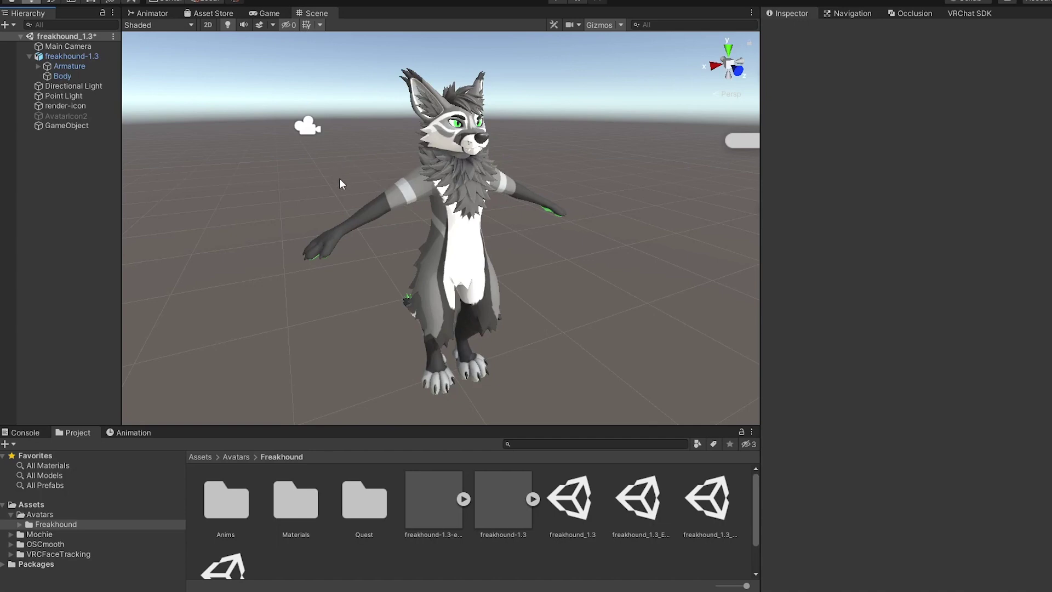
Select the avatar's Body mesh and set the FHBody material to Furality > Sylva Shader > Sylva Opaque
{"action": "left_click", "coordinate": [391, 198]}
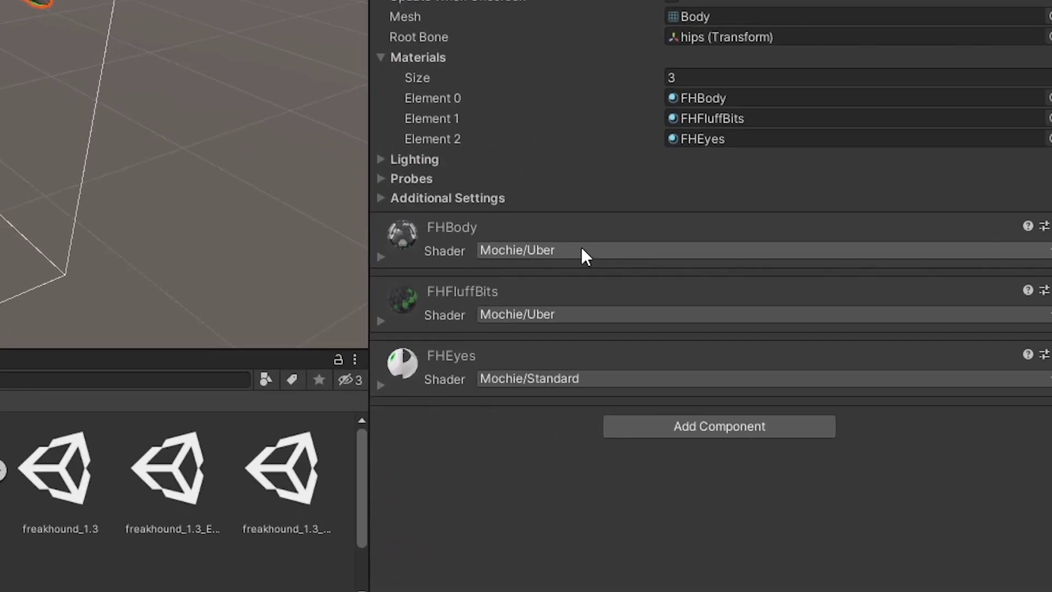
{"action": "left_click", "coordinate": [581, 250]}
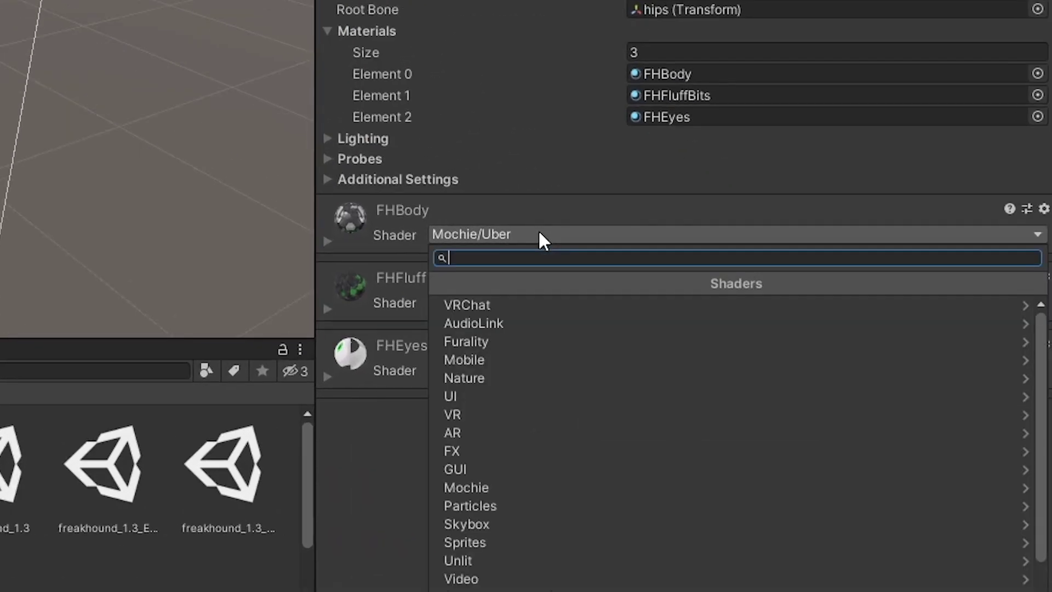
{"action": "left_click", "coordinate": [490, 343]}
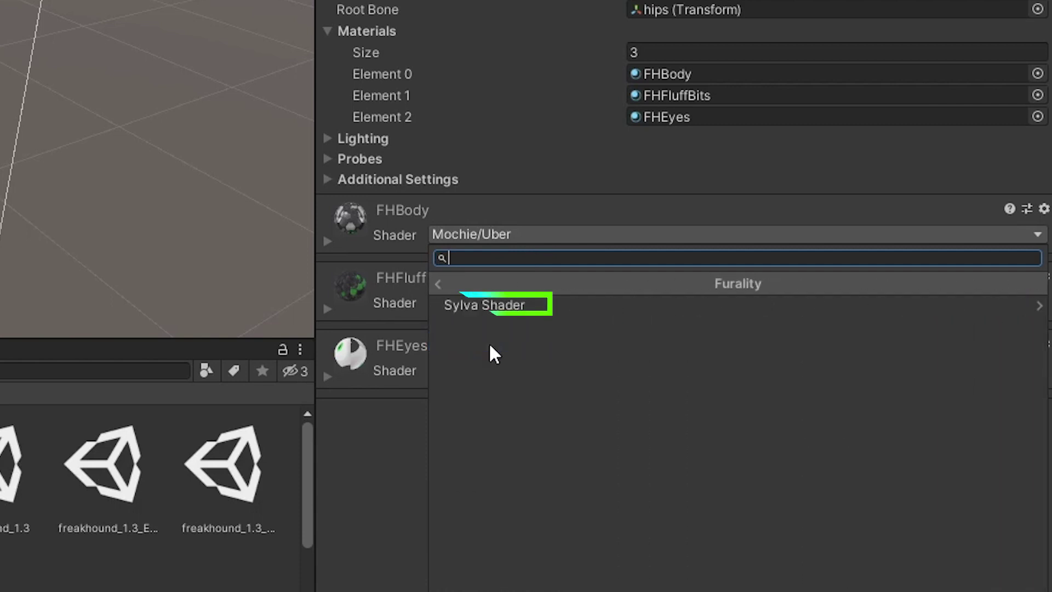
{"action": "left_click", "coordinate": [504, 307]}
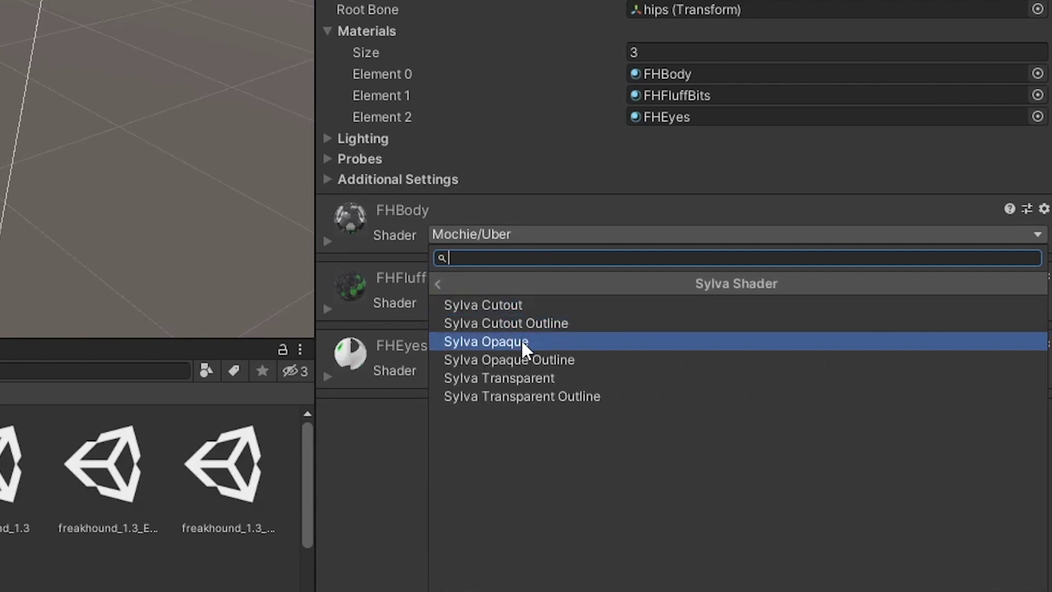
{"action": "left_click", "coordinate": [521, 339]}
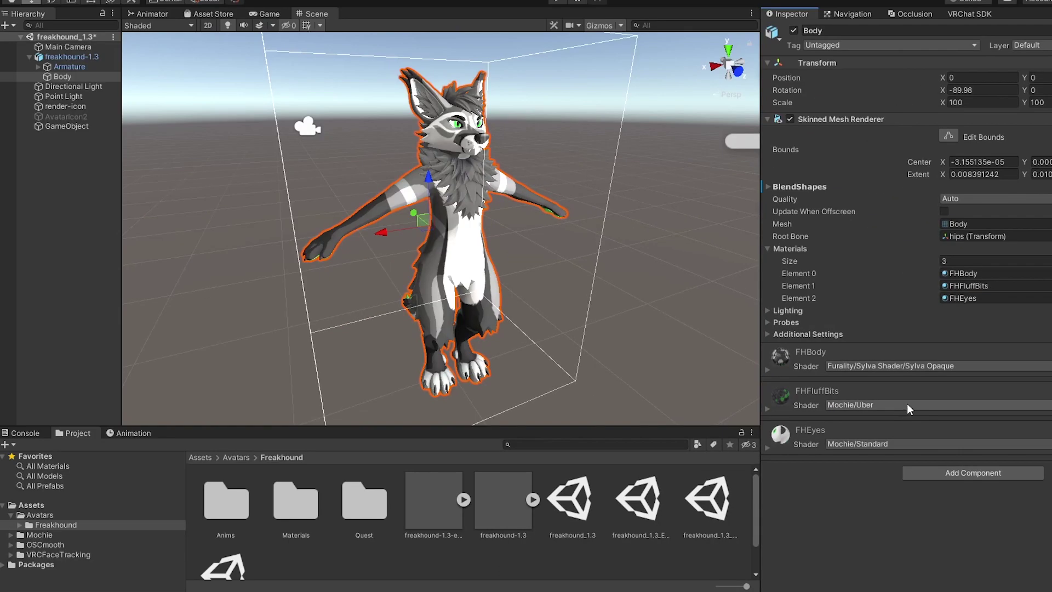
Switch FHFluffBits to the Sylva Opaque shader and expand FHBody's Sylva shader settings
{"action": "left_click", "coordinate": [568, 303]}
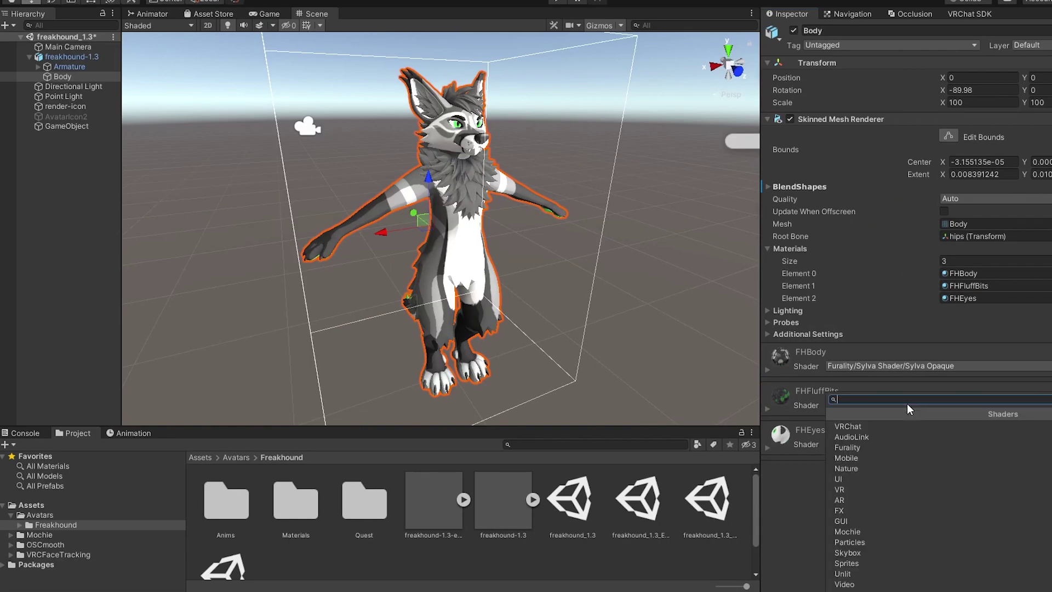
{"action": "left_click", "coordinate": [886, 446]}
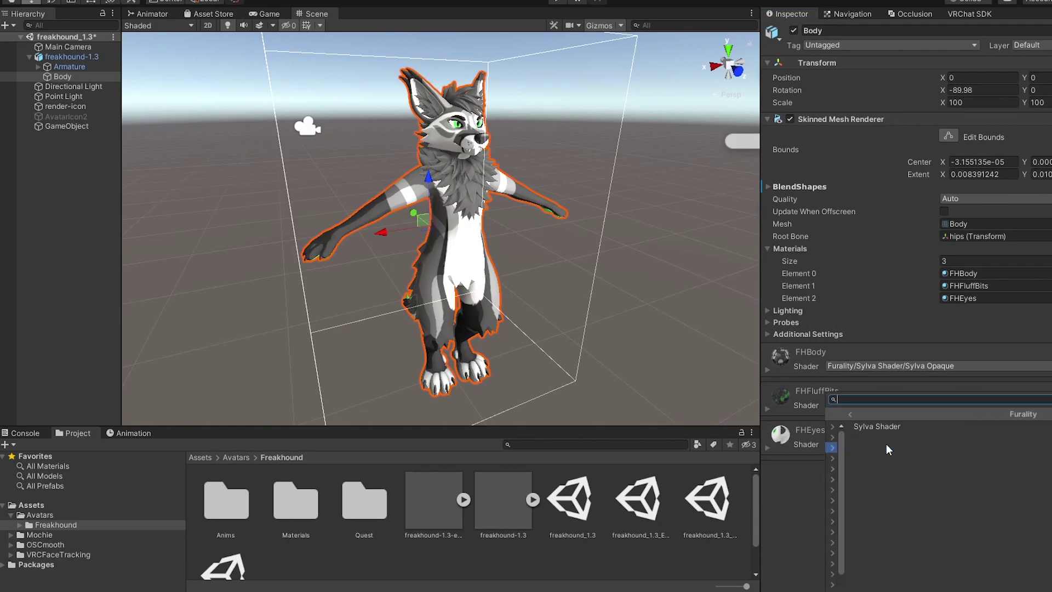
{"action": "left_click", "coordinate": [880, 428]}
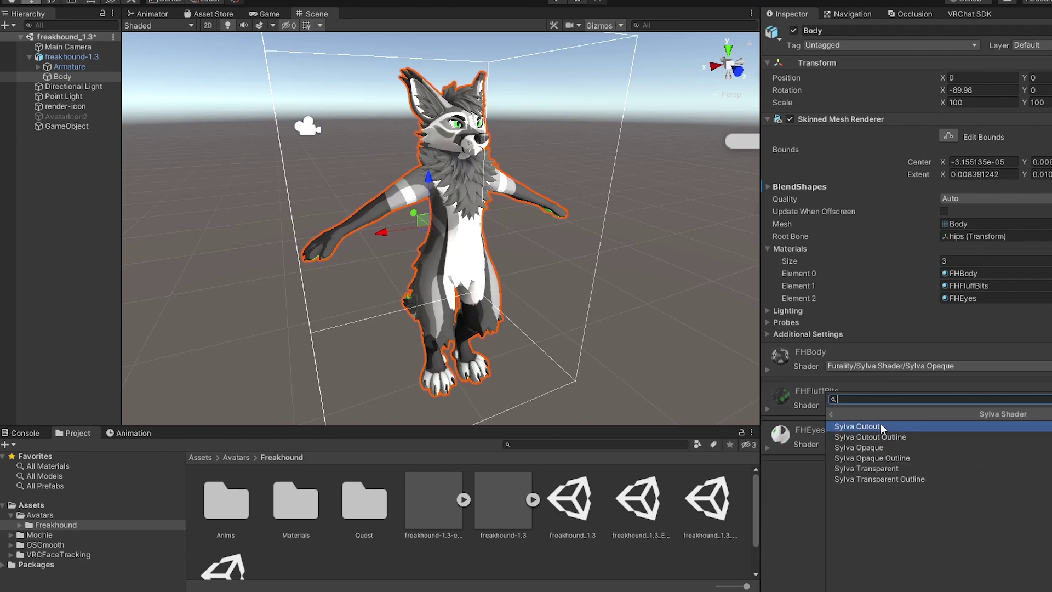
{"action": "left_click", "coordinate": [886, 447]}
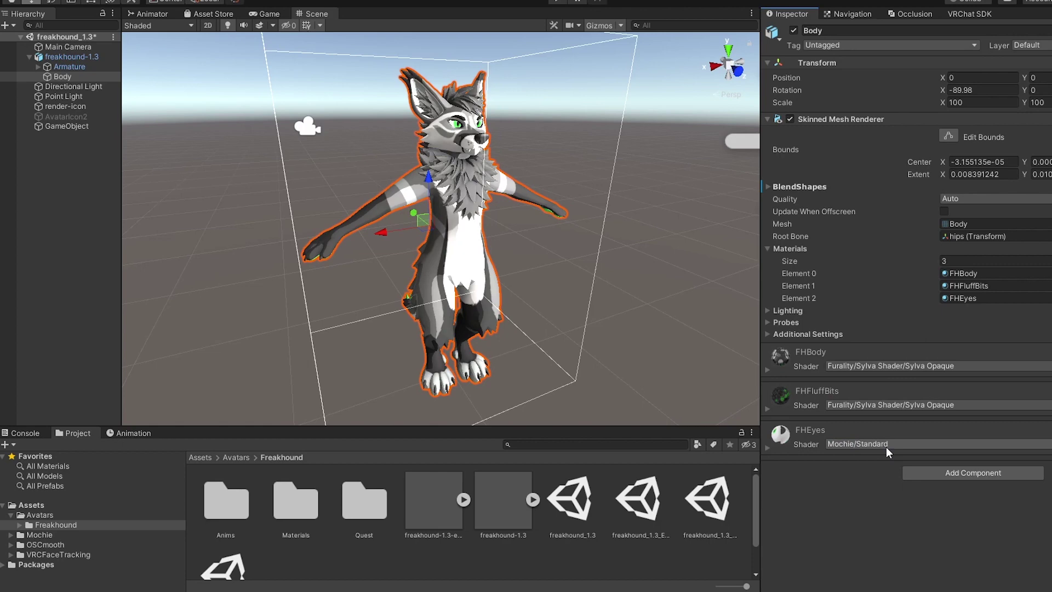
{"action": "left_click", "coordinate": [767, 372]}
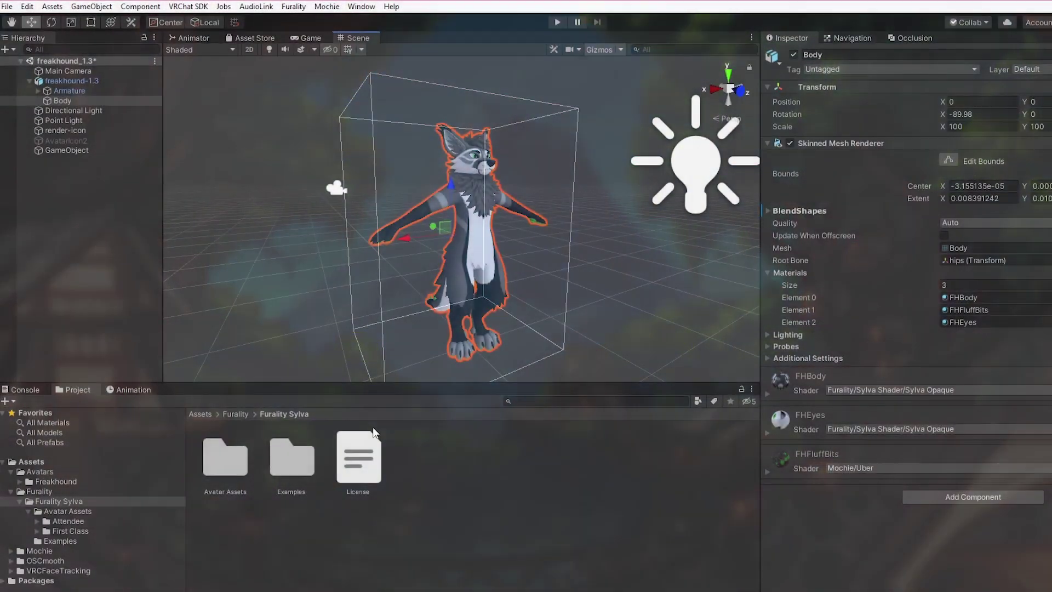
Open the VRChat SDK Control Panel on its Builder tab
{"action": "left_click", "coordinate": [189, 6]}
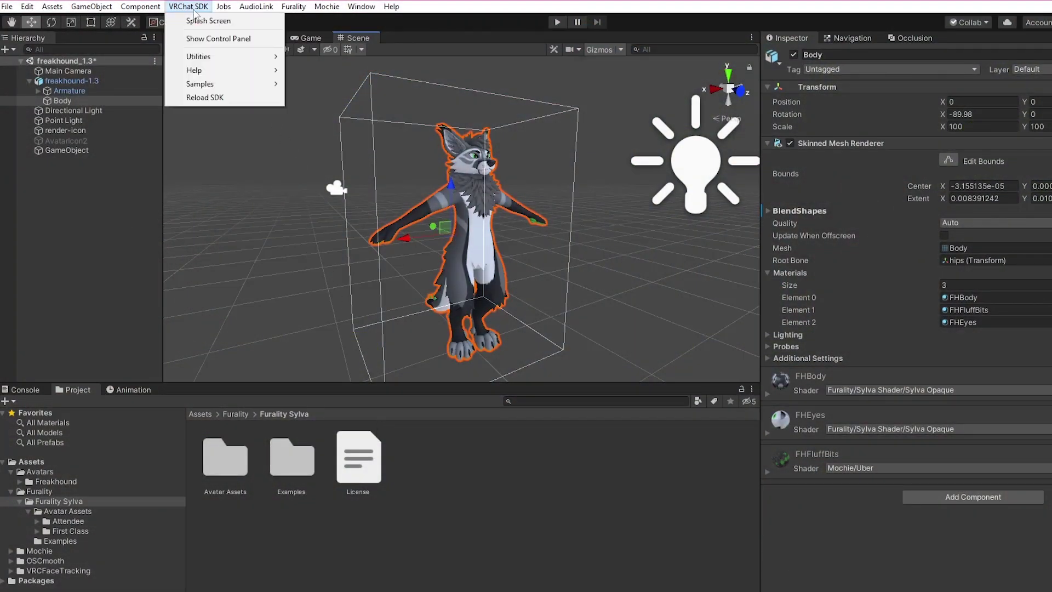
{"action": "left_click", "coordinate": [212, 36]}
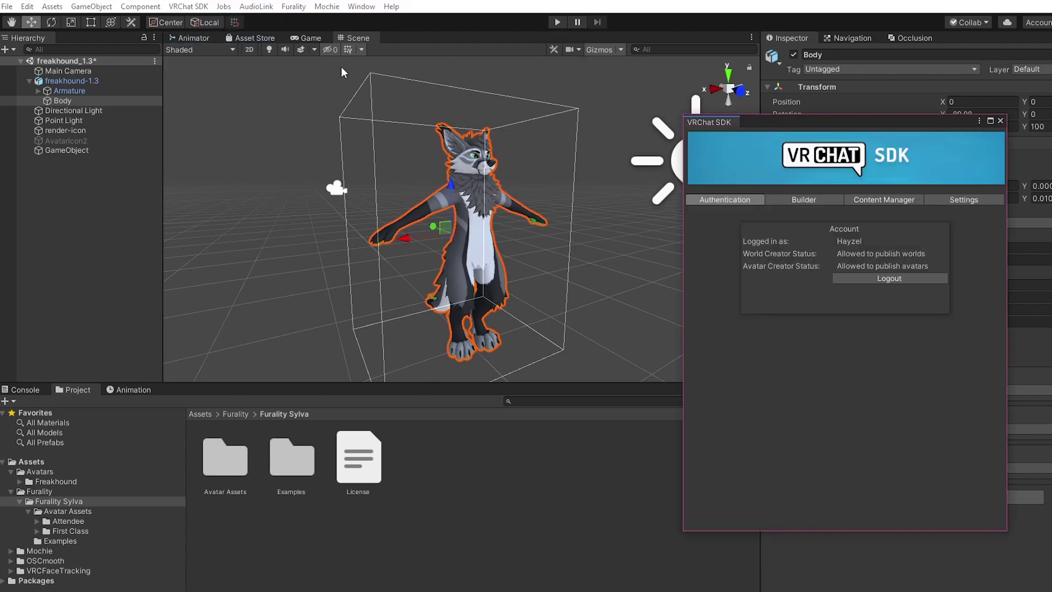
{"action": "left_click", "coordinate": [806, 199]}
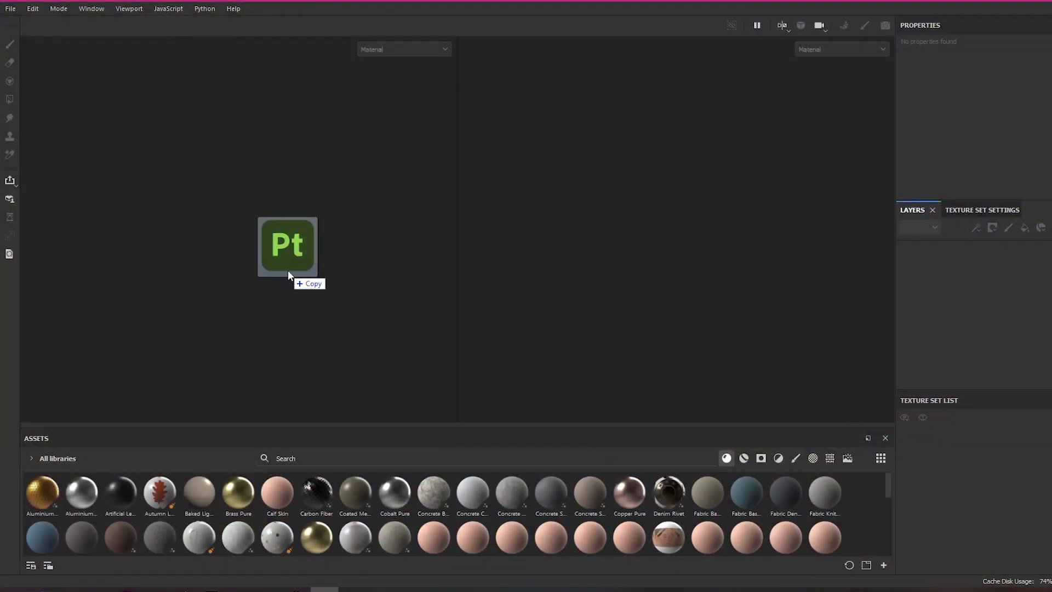
Load the avatar .spp project, update it to the current version, and review Help's What's new
{"action": "left_click_drag", "start_coordinate": [288, 271], "coordinate": [288, 270]}
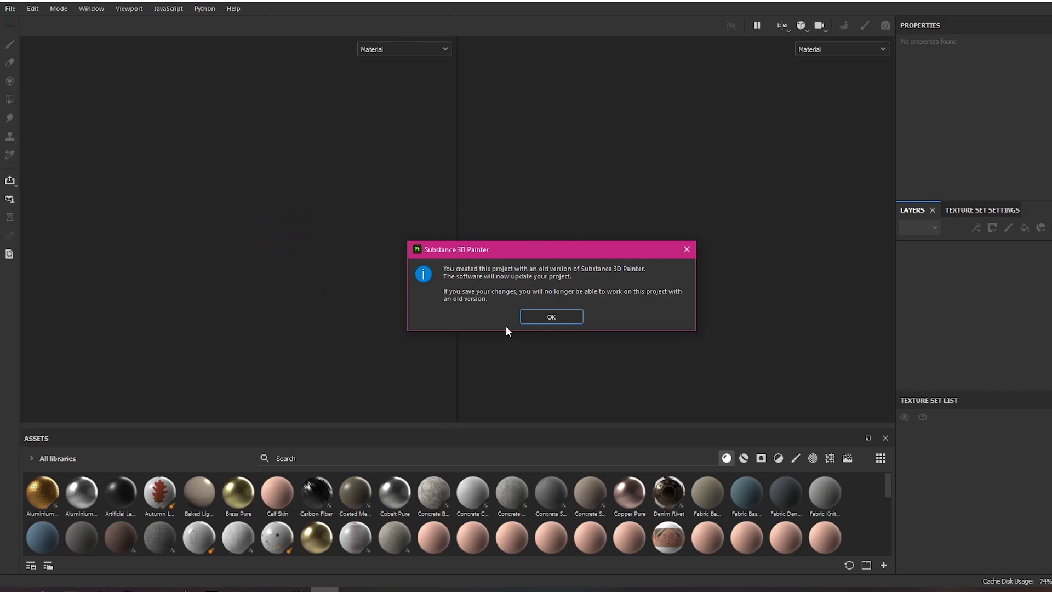
{"action": "left_click", "coordinate": [565, 318]}
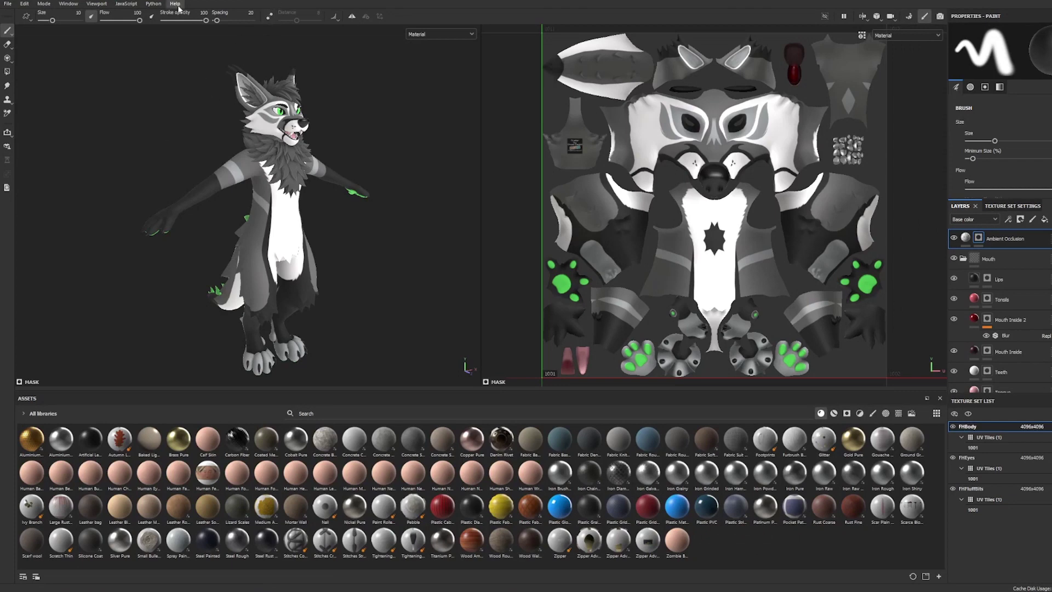
{"action": "left_click", "coordinate": [175, 4]}
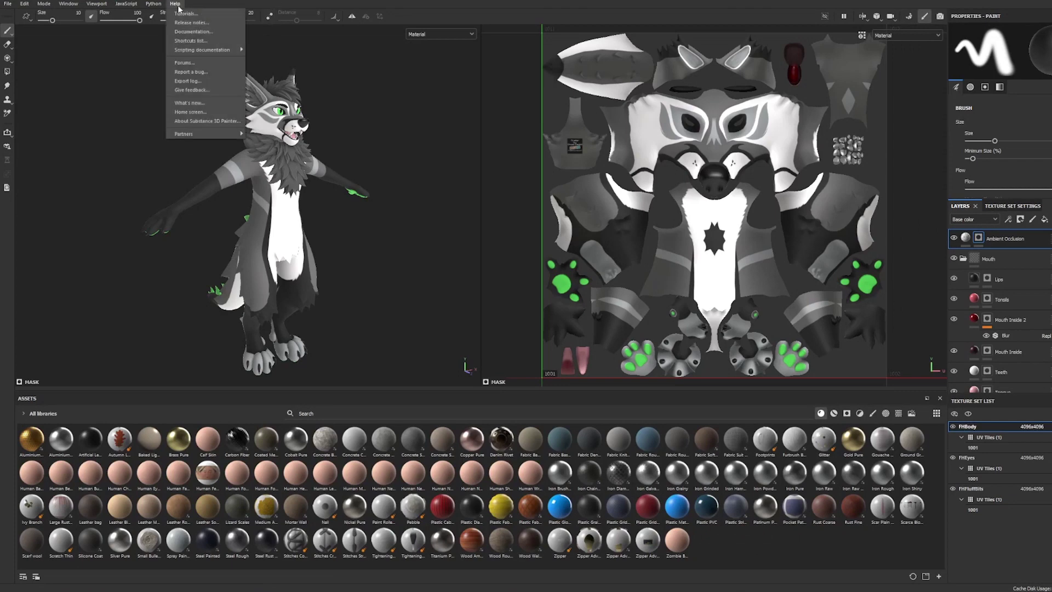
{"action": "left_click", "coordinate": [206, 103]}
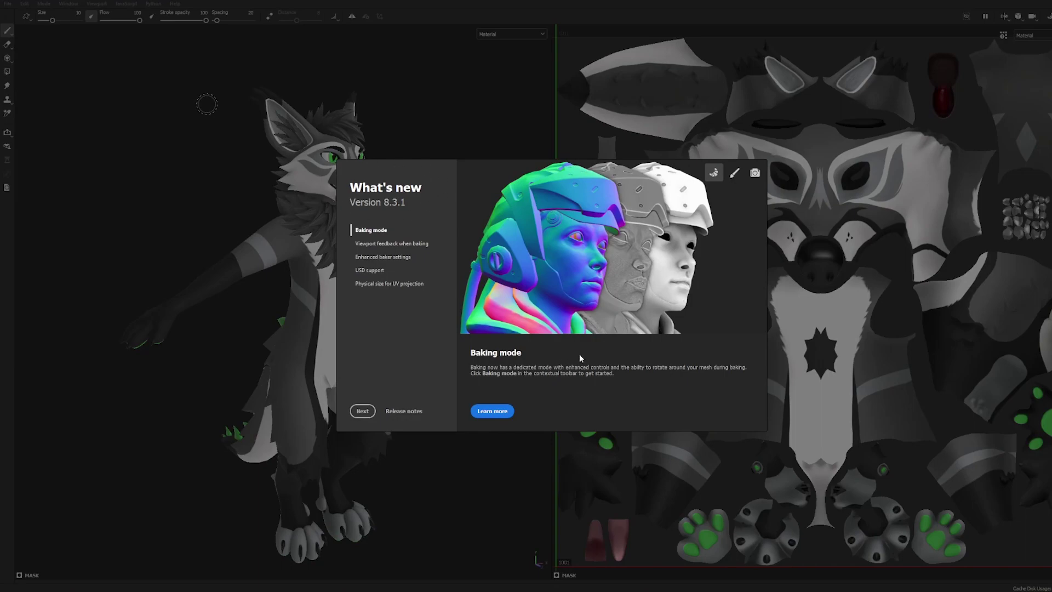
{"action": "left_click", "coordinate": [774, 151]}
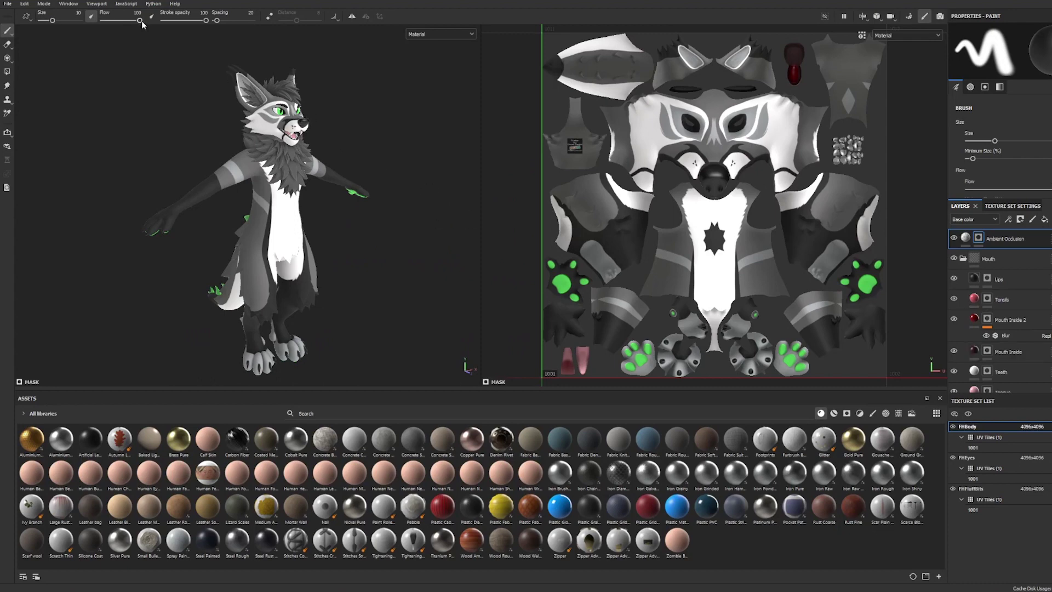
{"action": "left_click", "coordinate": [176, 4]}
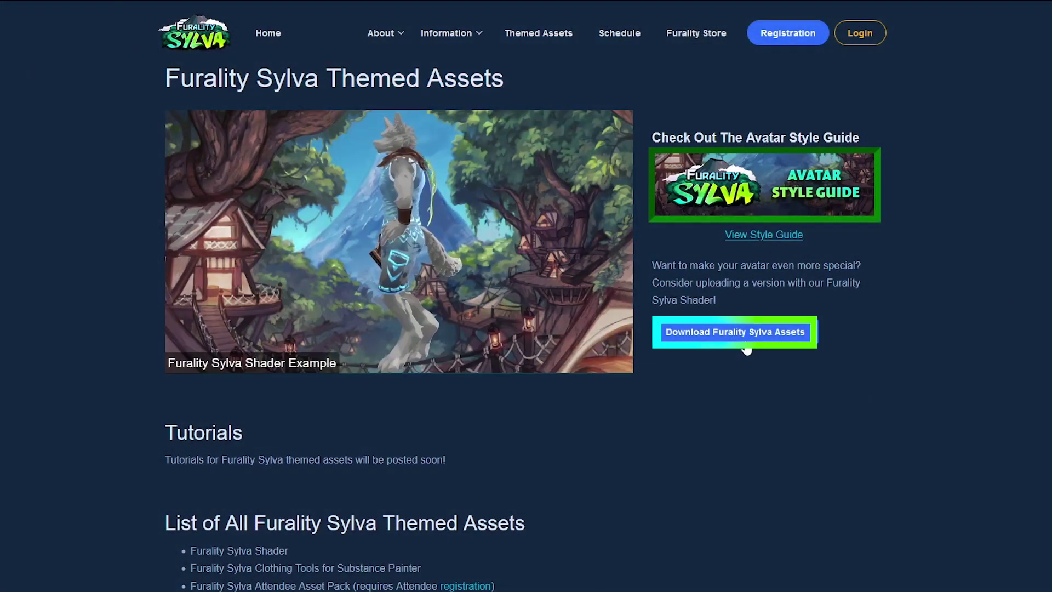
Jump to the Download section of the Furality Sylva Themed Assets page
{"action": "left_click", "coordinate": [746, 342]}
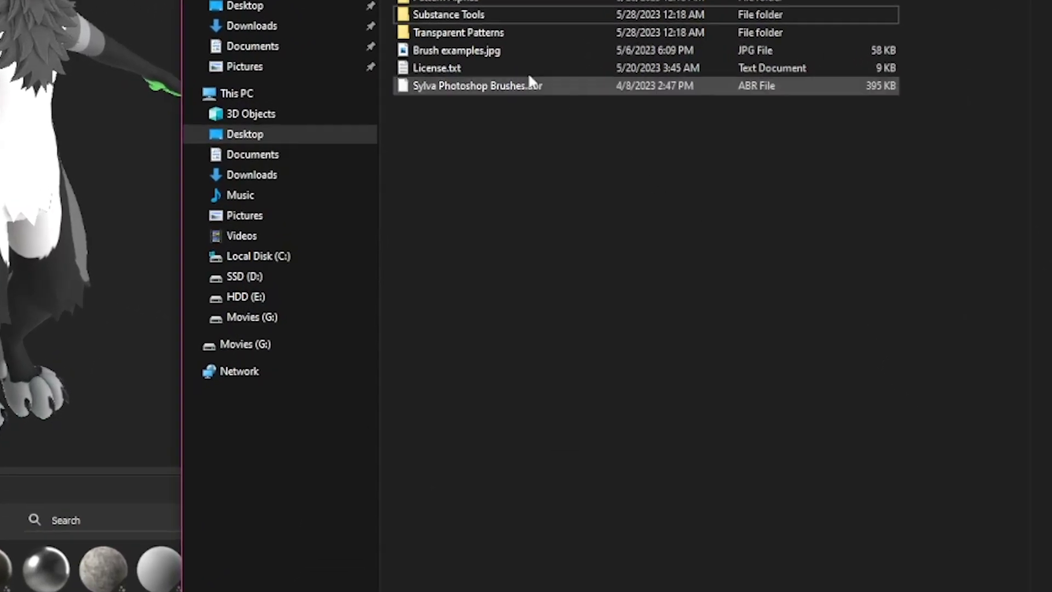
Drag the Substance Tools folder onto Painter's Assets shelf, queuing 16 Sylva resources for import
{"action": "mouse_move", "coordinate": [425, 15]}
{"action": "left_mouse_down"}
{"action": "mouse_move", "coordinate": [162, 340]}
{"action": "mouse_move", "coordinate": [0, 591]}
{"action": "left_mouse_up"}
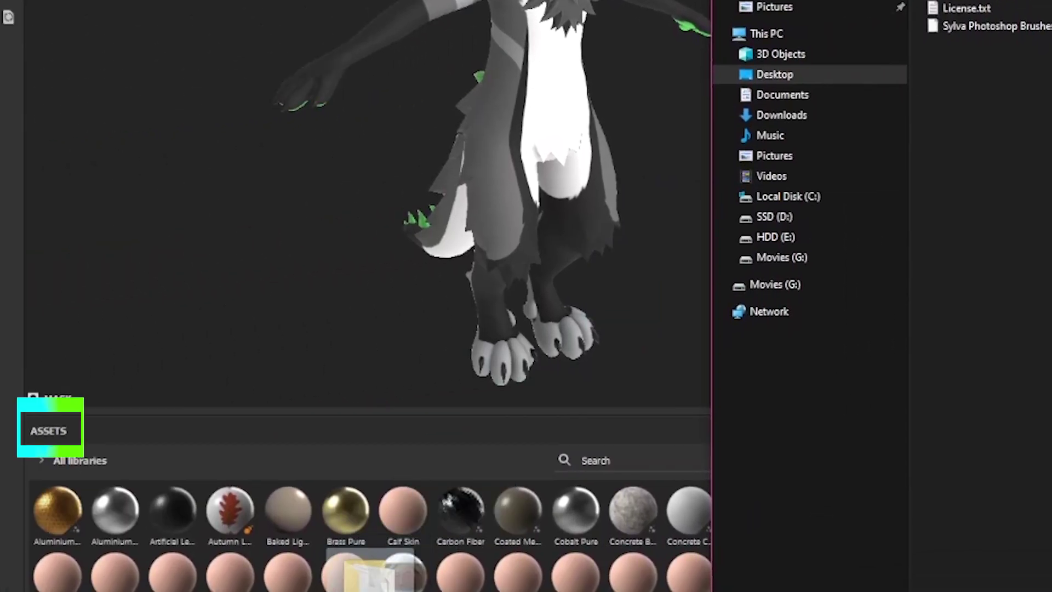
{"action": "left_click_drag", "start_coordinate": [373, 570], "coordinate": [373, 571]}
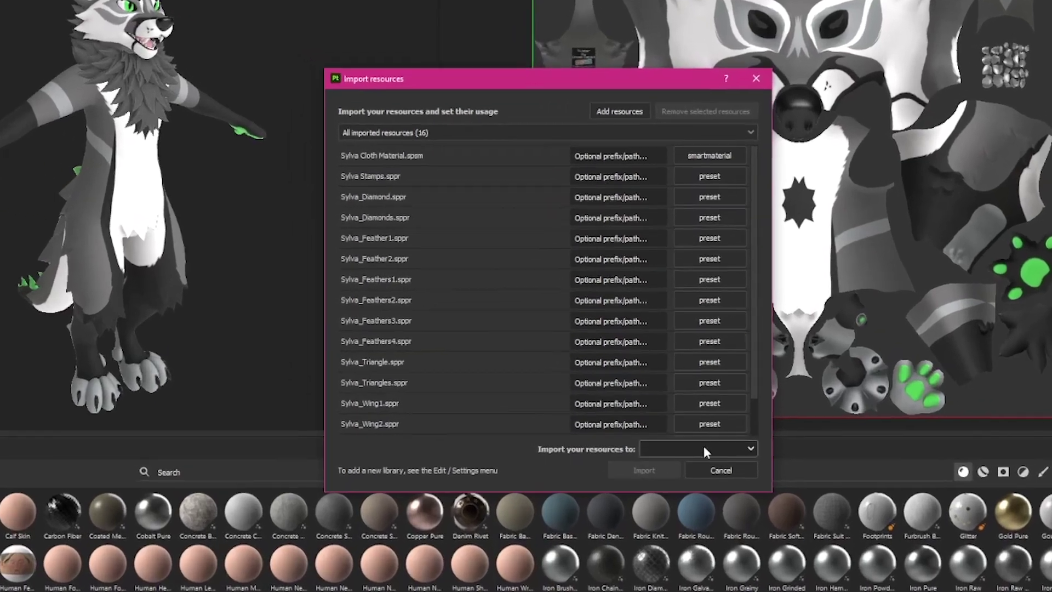
Import the 16 Sylva resources into the 'your_assets' library
{"action": "left_click", "coordinate": [651, 392]}
{"action": "left_click", "coordinate": [729, 512]}
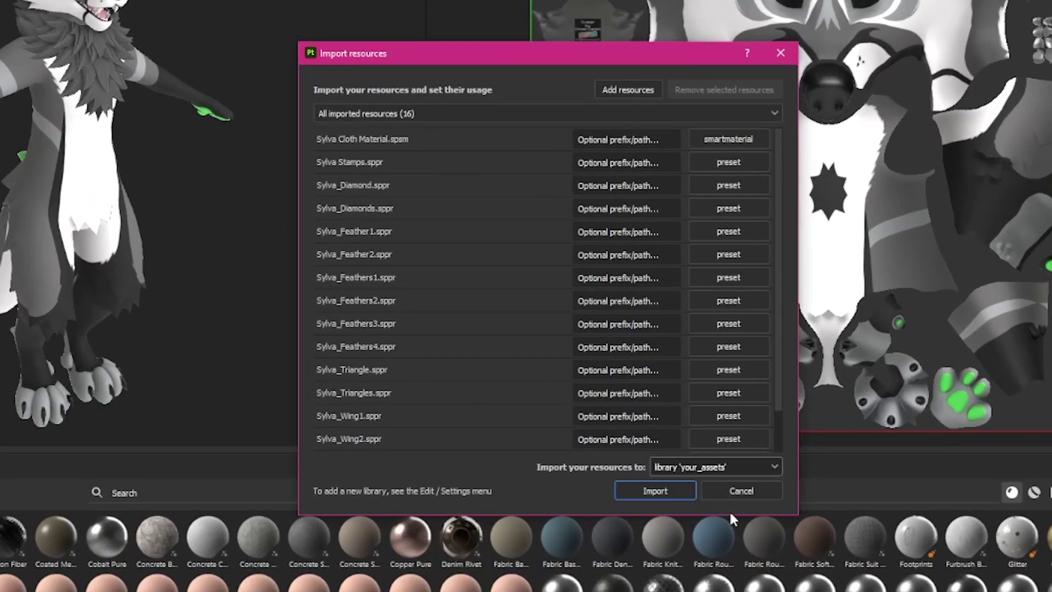
{"action": "left_click", "coordinate": [669, 490]}
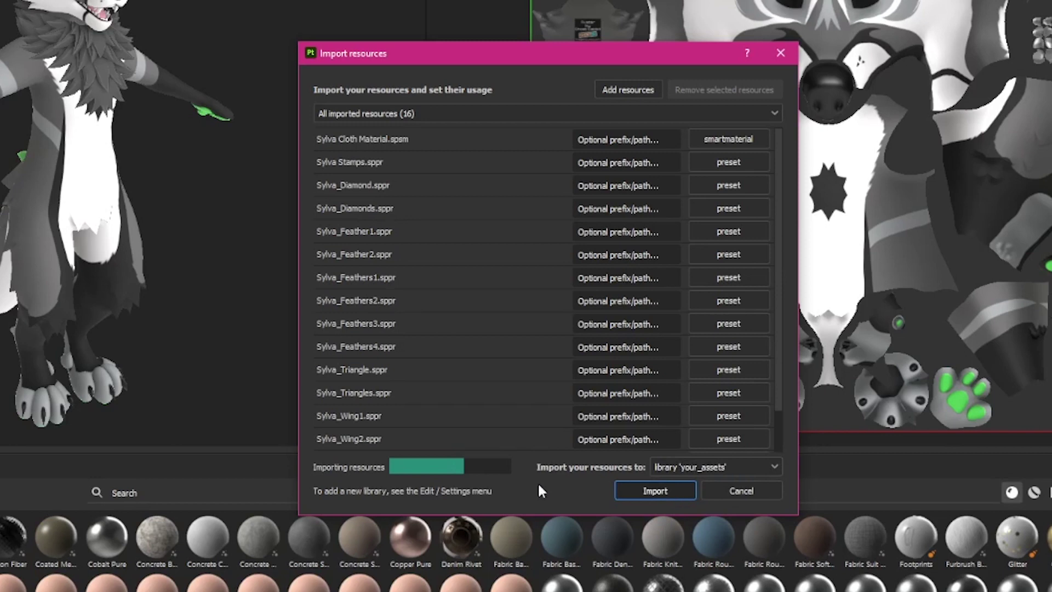